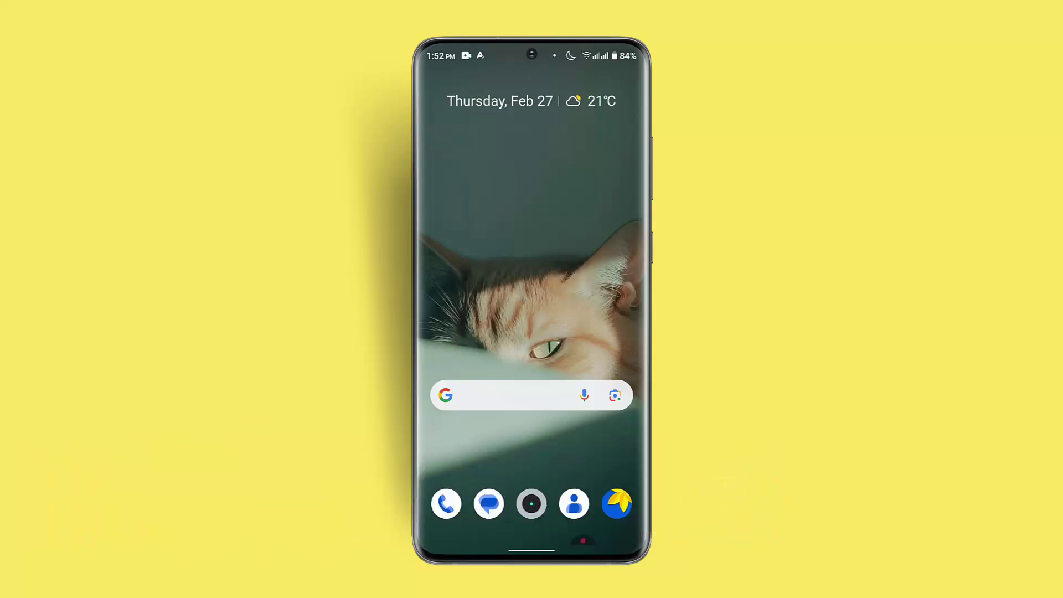
{"action": "scroll", "coordinate": [531, 324], "scroll_direction": "down", "scroll_amount": 10}
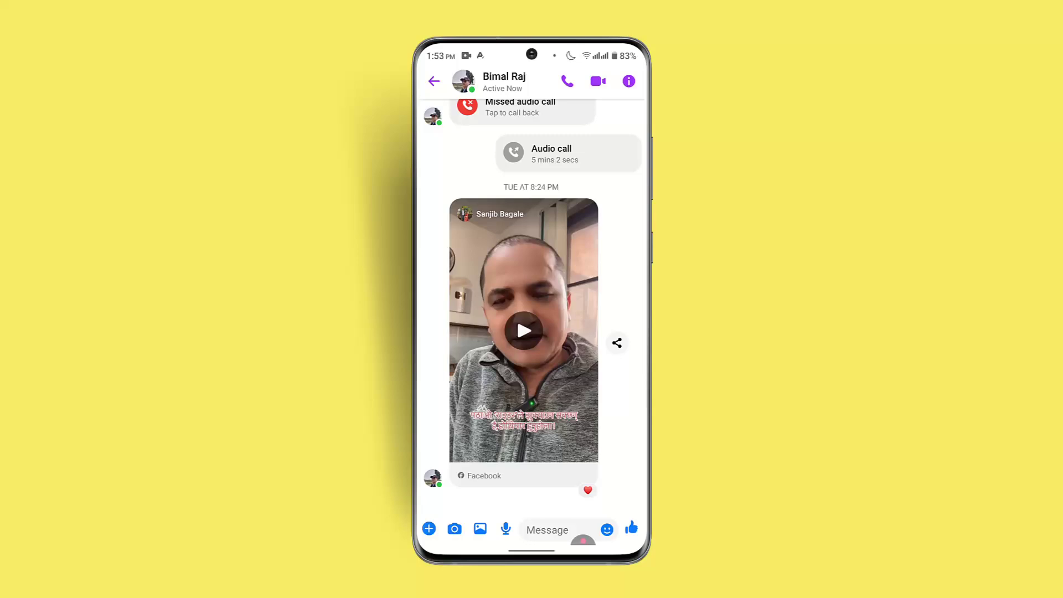
Bring up the recent apps briefly and return to the Messenger chat
{"action": "mouse_move", "coordinate": [532, 551]}
{"action": "left_mouse_down"}
{"action": "mouse_move", "coordinate": [531, 332]}
{"action": "mouse_move", "coordinate": [531, 374]}
{"action": "left_mouse_up"}
{"action": "left_click", "coordinate": [531, 332]}
Go home, find Settings via the app drawer search, and enter Network & internet
{"action": "left_click_drag", "start_coordinate": [531, 550], "coordinate": [532, 349]}
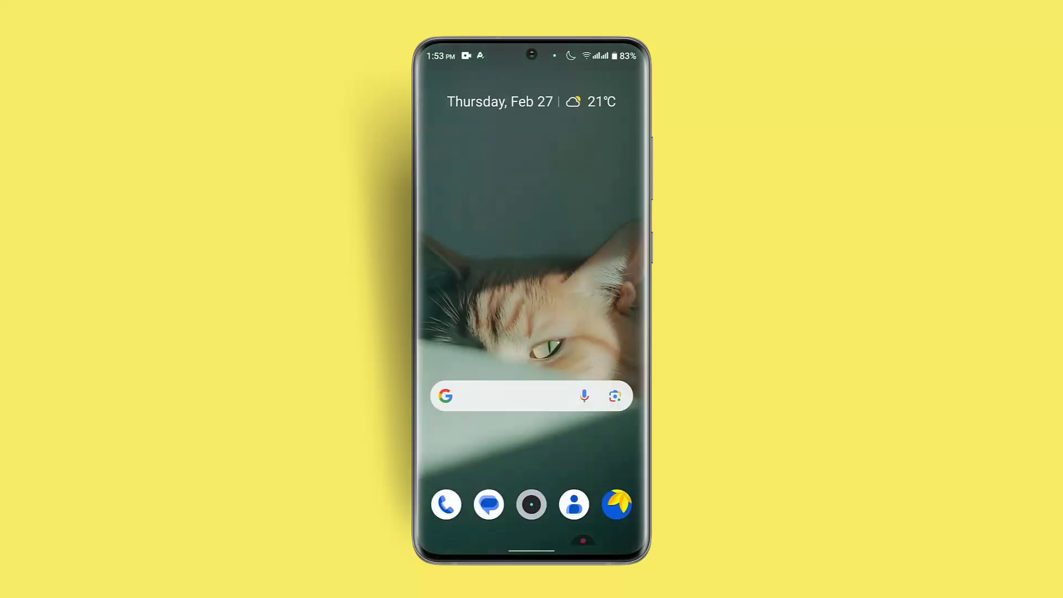
{"action": "left_click_drag", "start_coordinate": [531, 498], "coordinate": [532, 249]}
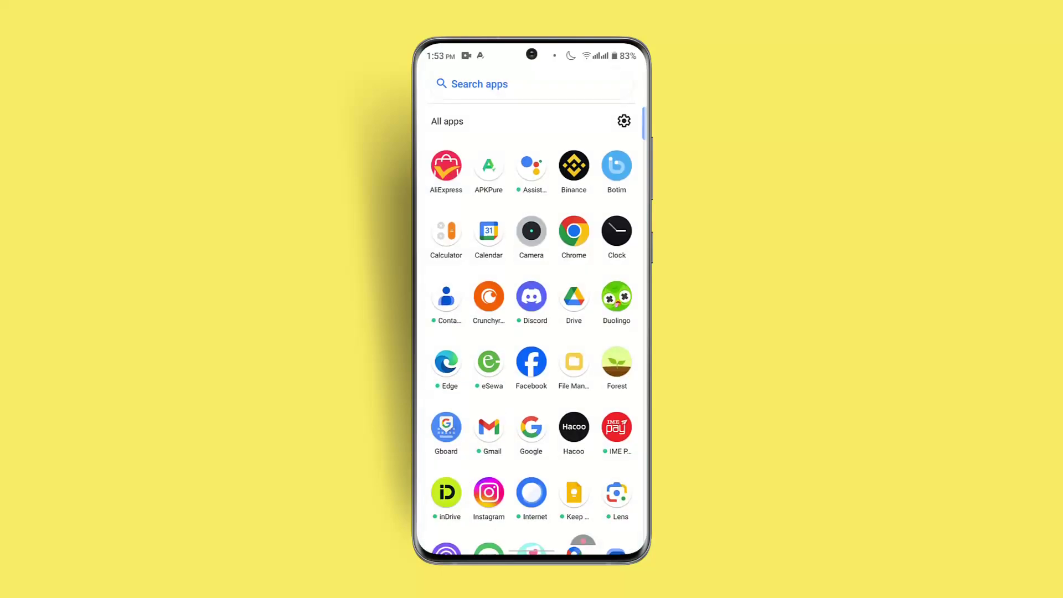
{"action": "left_click", "coordinate": [498, 83]}
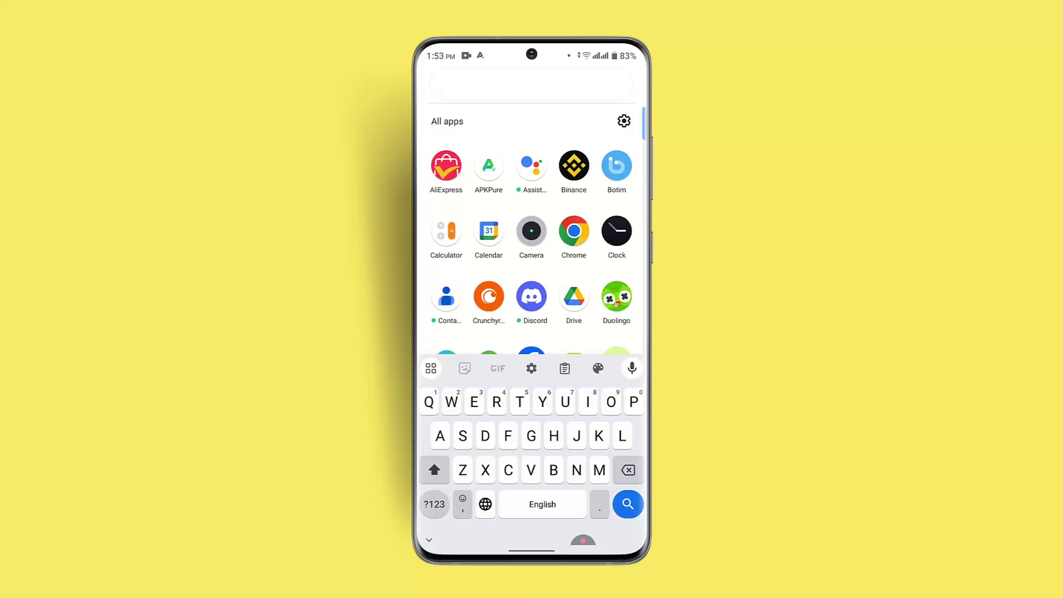
{"action": "type", "text": "Se"}
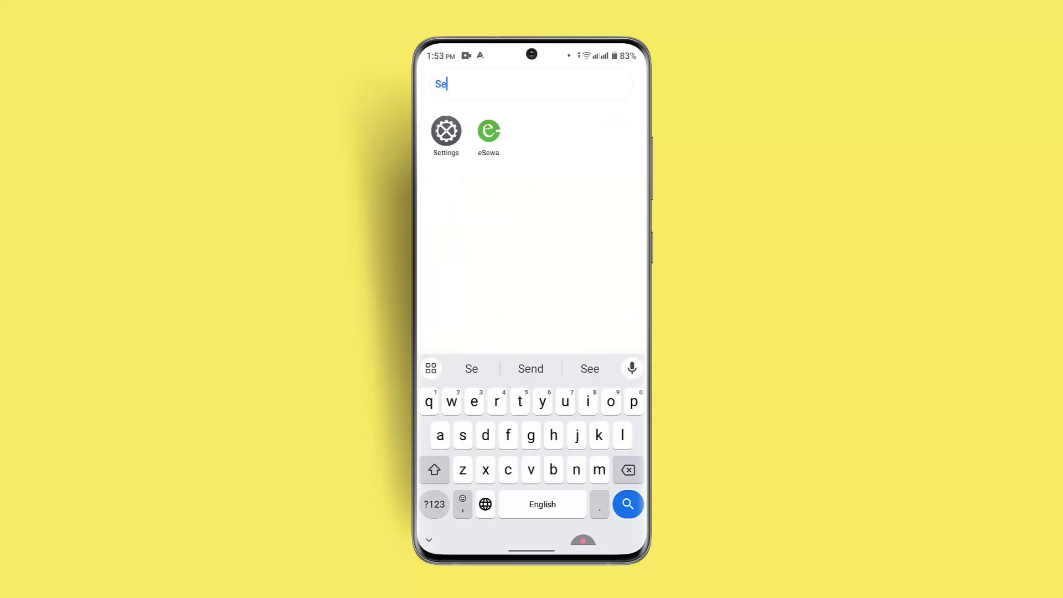
{"action": "left_click", "coordinate": [446, 131]}
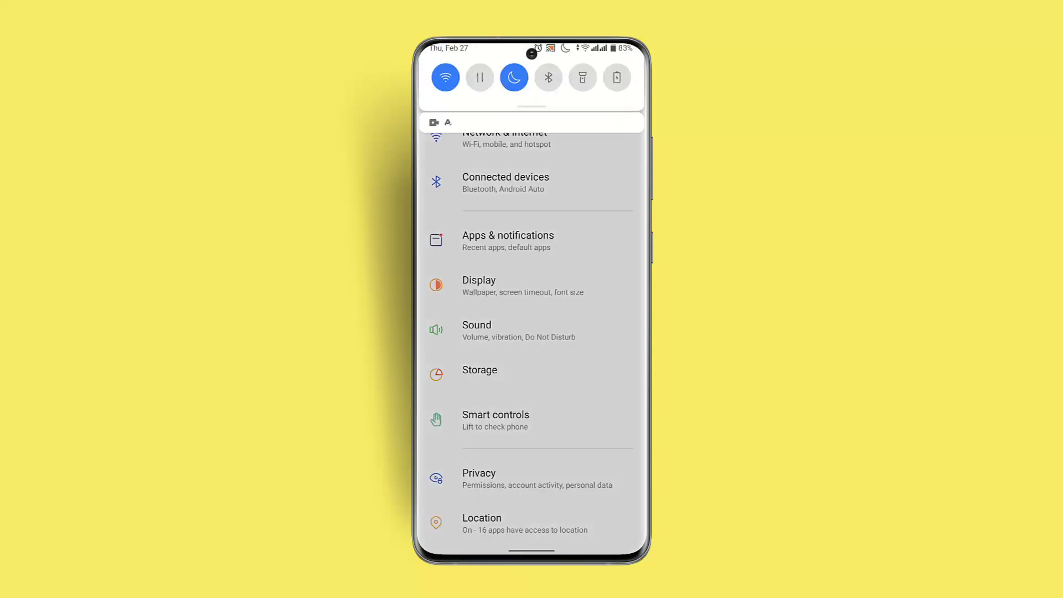
{"action": "left_click", "coordinate": [504, 137]}
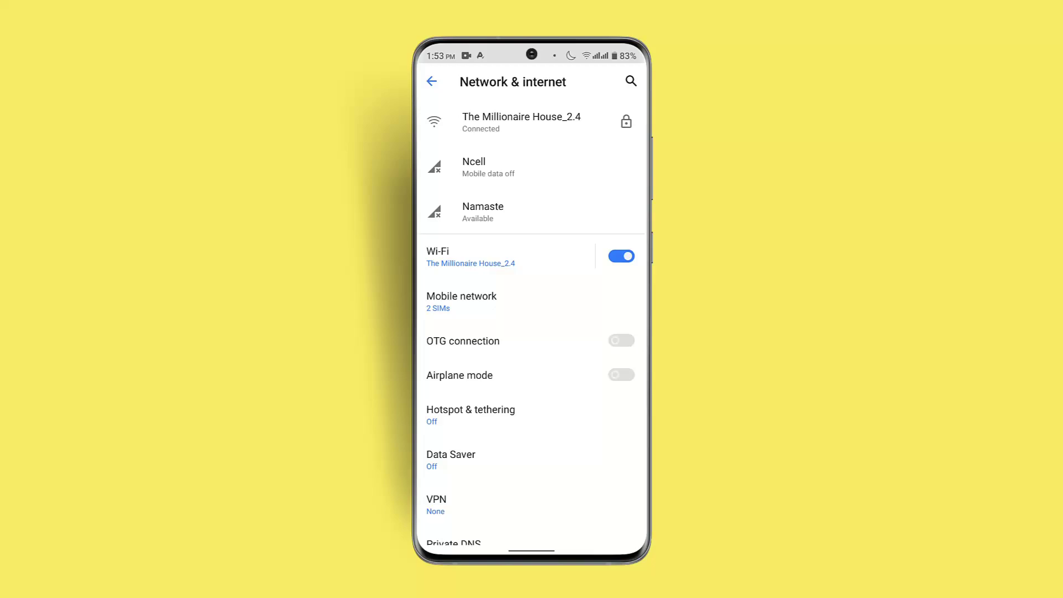
Expand the quick settings panel and turn on the Airplane mode tile
{"action": "left_click_drag", "start_coordinate": [532, 50], "coordinate": [531, 332]}
{"action": "left_click_drag", "start_coordinate": [531, 84], "coordinate": [531, 375]}
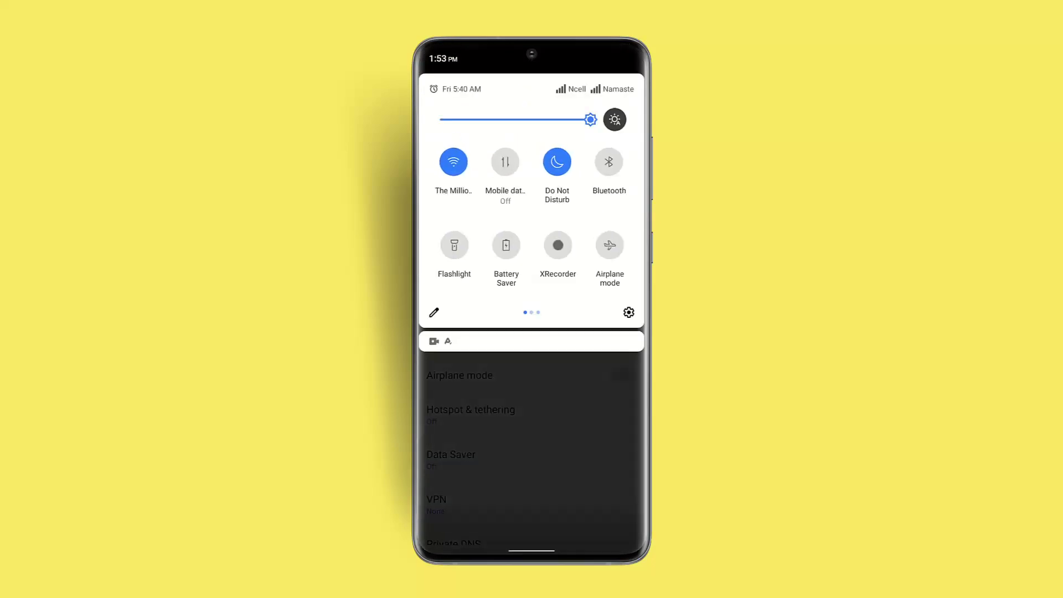
{"action": "mouse_move", "coordinate": [581, 216]}
{"action": "left_mouse_down"}
{"action": "mouse_move", "coordinate": [477, 216]}
{"action": "mouse_move", "coordinate": [582, 216]}
{"action": "left_mouse_up"}
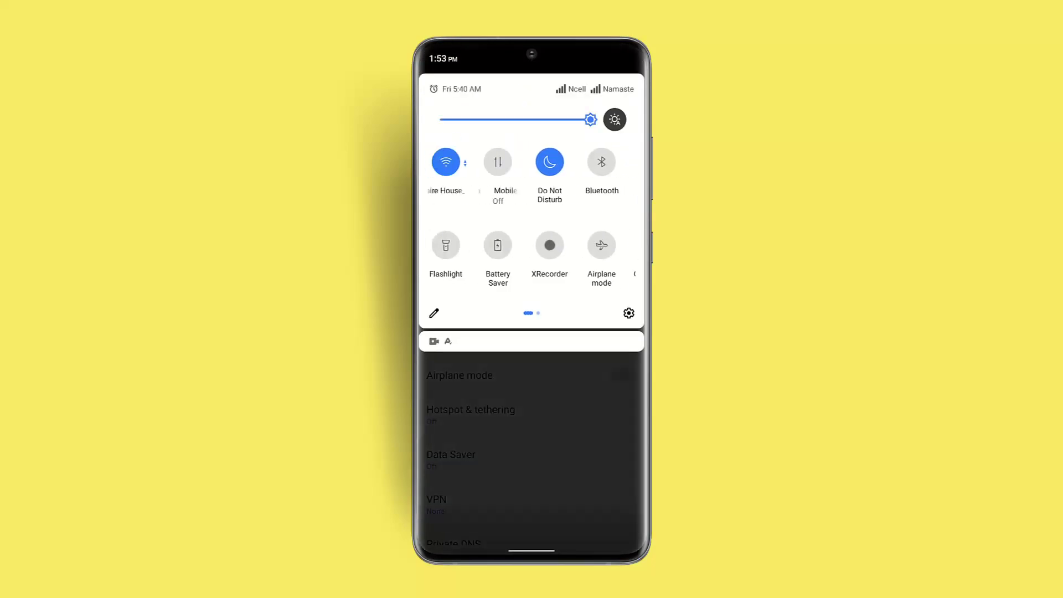
{"action": "left_click", "coordinate": [609, 245]}
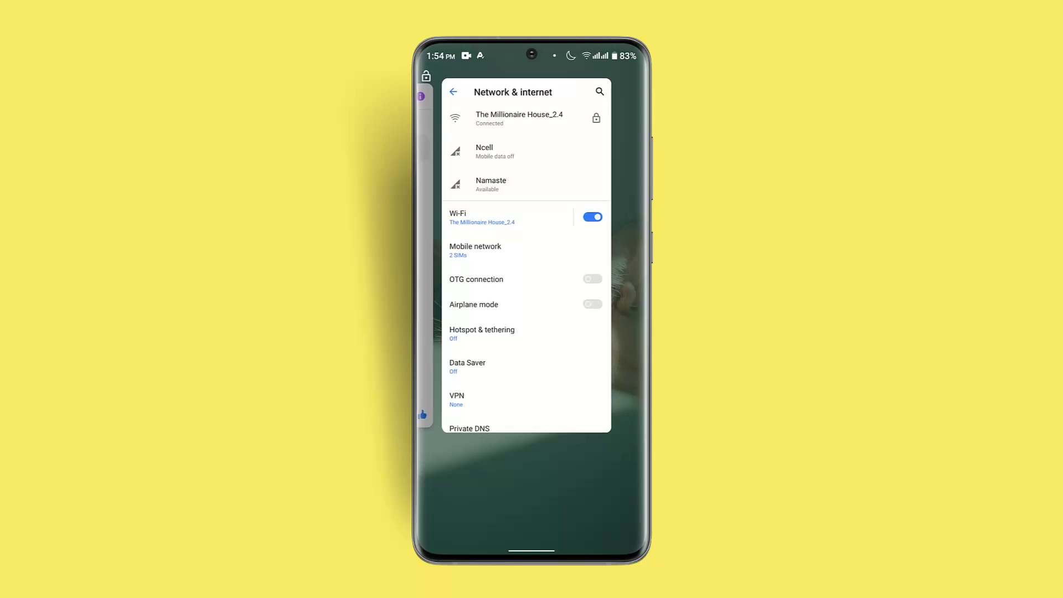
Dismiss Messenger from recents and launch Google Play Store from the app drawer search
{"action": "left_click_drag", "start_coordinate": [465, 249], "coordinate": [631, 250]}
{"action": "left_click_drag", "start_coordinate": [491, 274], "coordinate": [490, 67]}
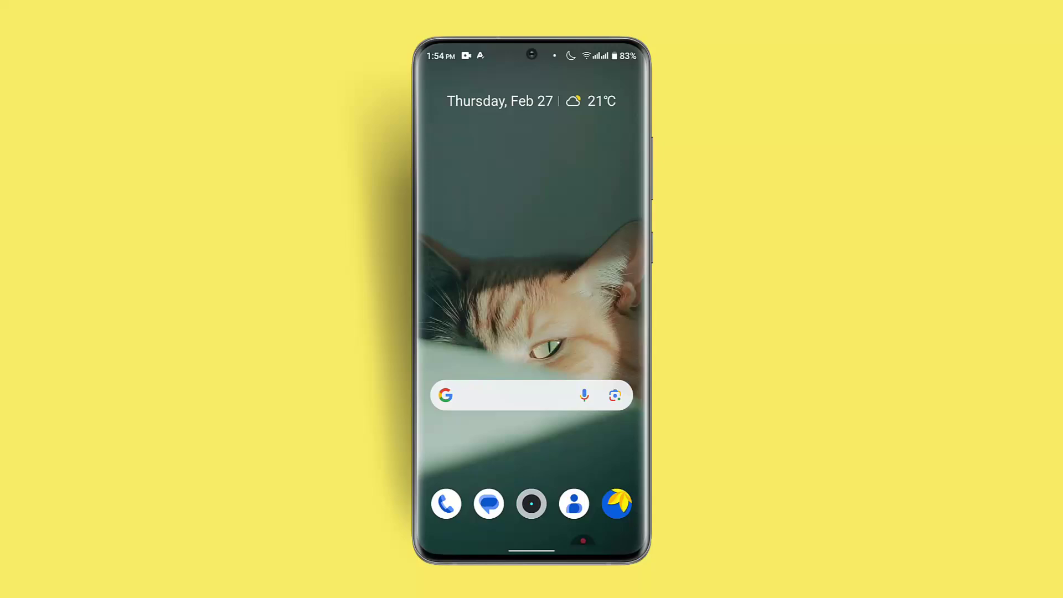
{"action": "left_click_drag", "start_coordinate": [532, 466], "coordinate": [532, 166]}
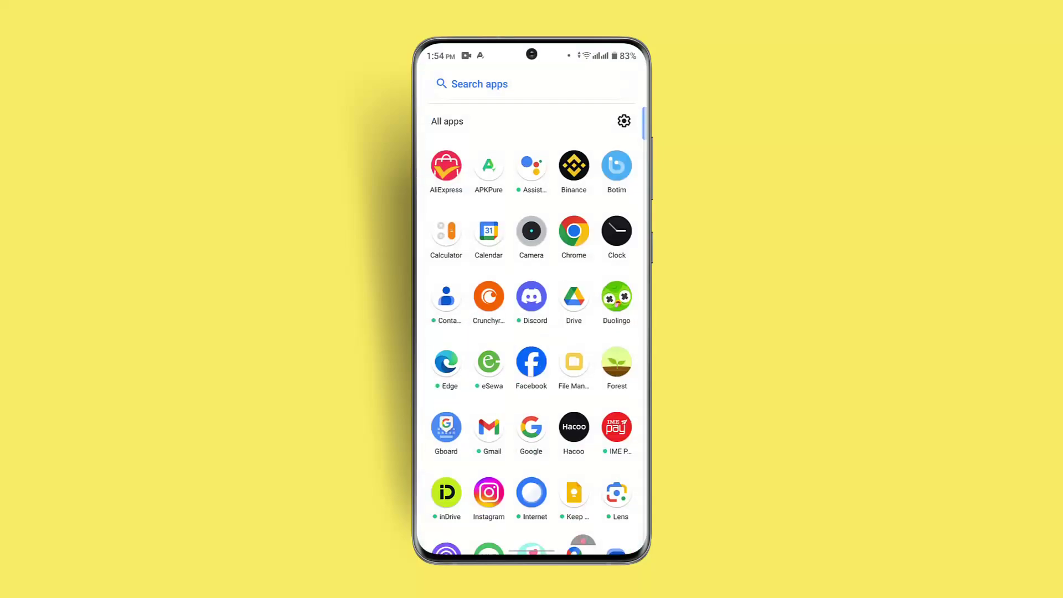
{"action": "left_click", "coordinate": [532, 83]}
{"action": "type", "text": "Pl"}
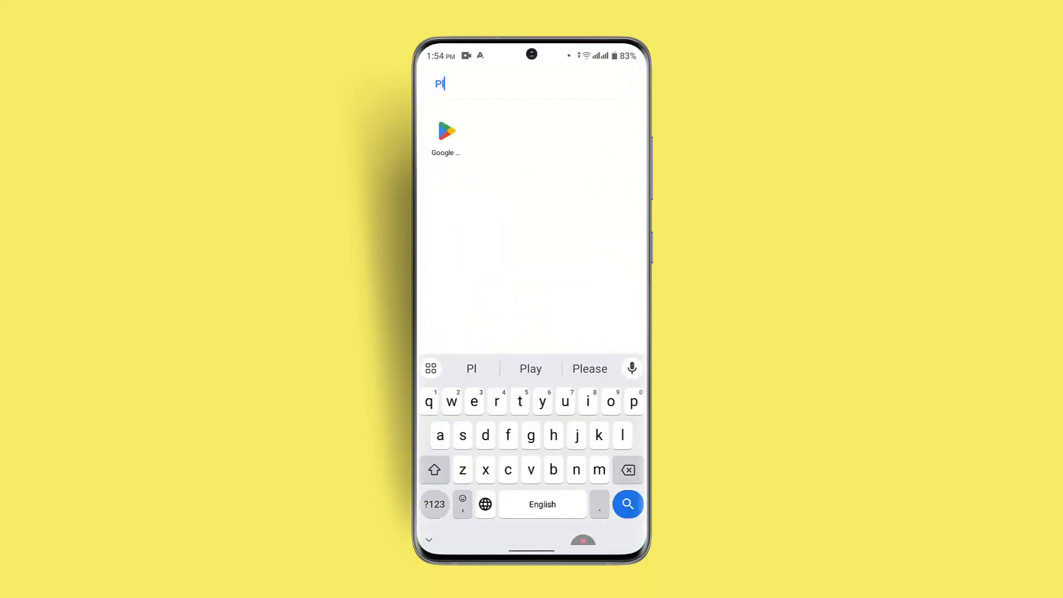
{"action": "left_click", "coordinate": [445, 133]}
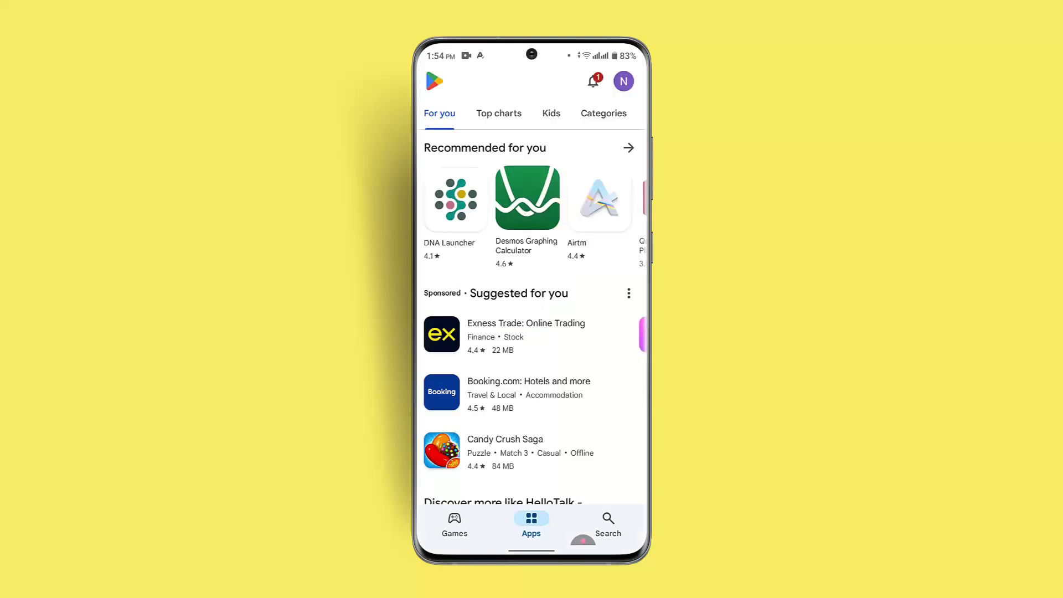
Search the Play Store for 'mess' and reach Messenger's app details listing
{"action": "left_click", "coordinate": [608, 525]}
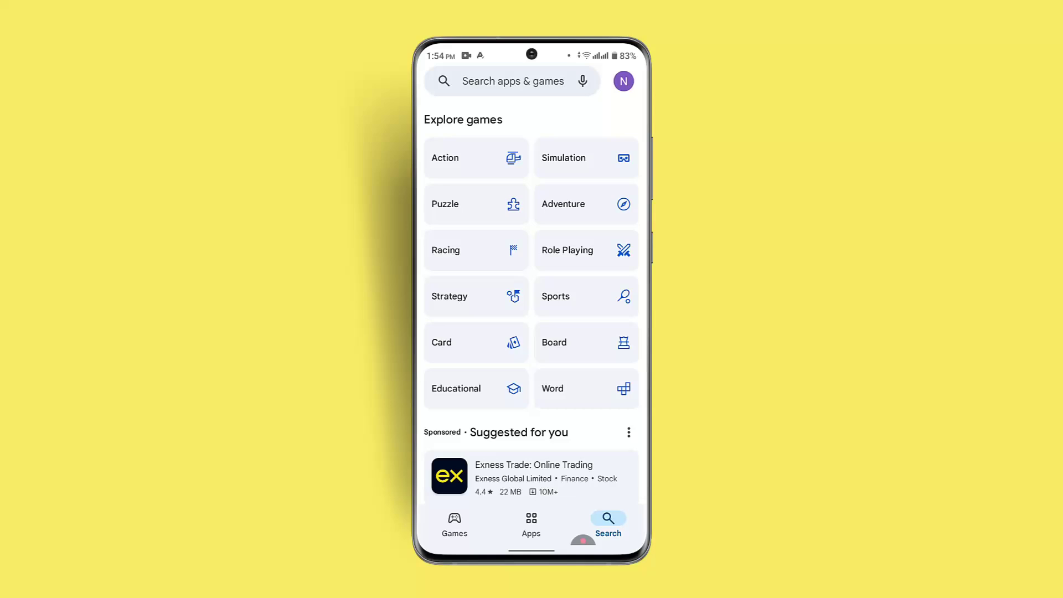
{"action": "left_click", "coordinate": [532, 80]}
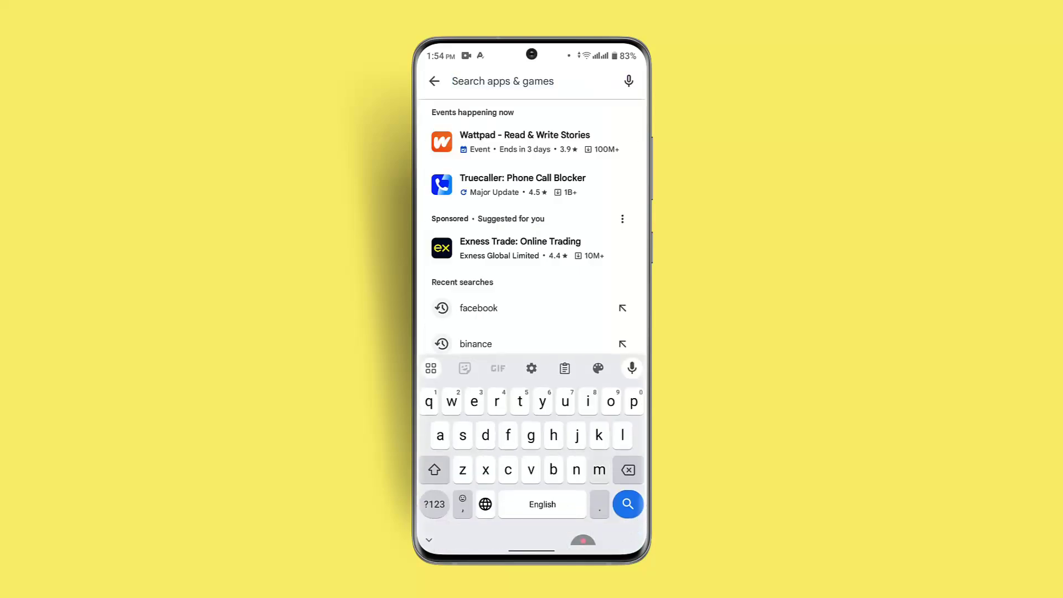
{"action": "type", "text": "mess"}
{"action": "left_click", "coordinate": [498, 117]}
{"action": "left_click", "coordinate": [491, 283]}
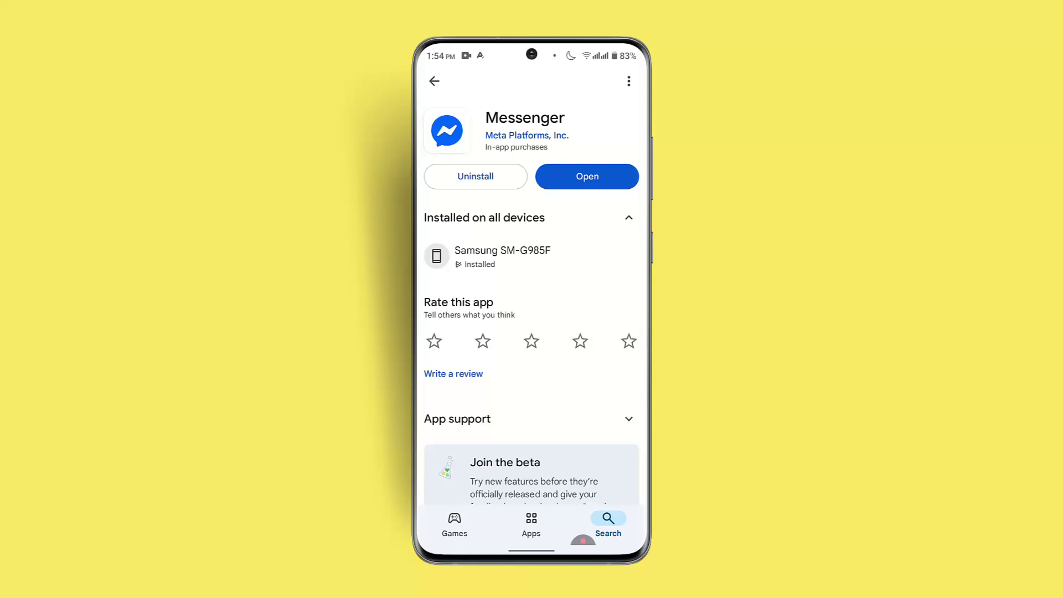
Return home and reach Messenger's app info via its long-press shortcut menu
{"action": "left_click_drag", "start_coordinate": [582, 540], "coordinate": [582, 374]}
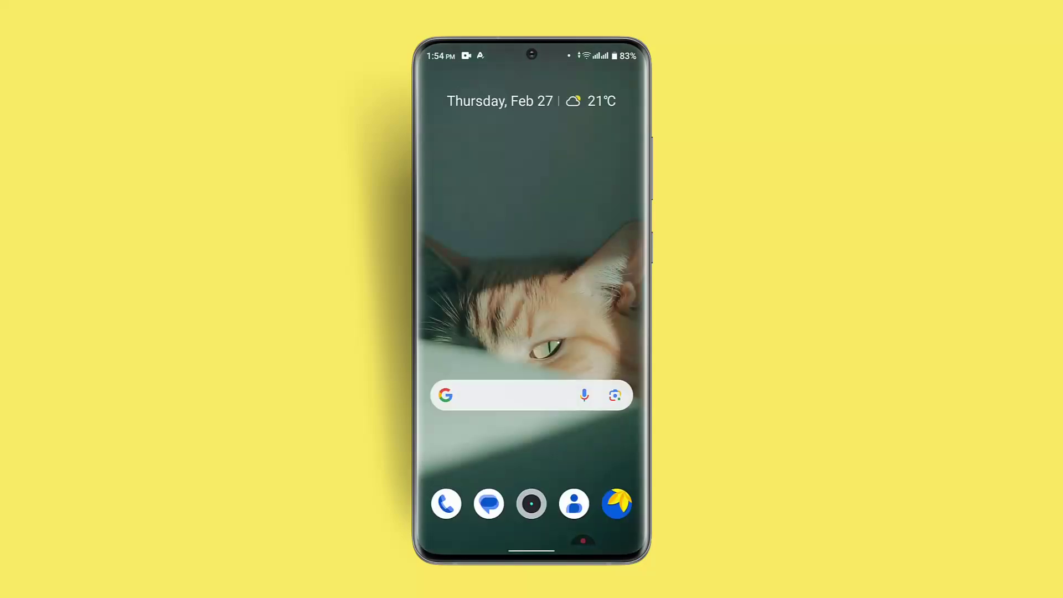
{"action": "left_click_drag", "start_coordinate": [531, 415], "coordinate": [531, 208]}
{"action": "scroll", "coordinate": [532, 332], "scroll_direction": "down", "scroll_amount": 2}
{"action": "scroll", "coordinate": [532, 333], "scroll_direction": "down", "scroll_amount": 3}
{"action": "scroll", "coordinate": [531, 332], "scroll_direction": "down", "scroll_amount": 3}
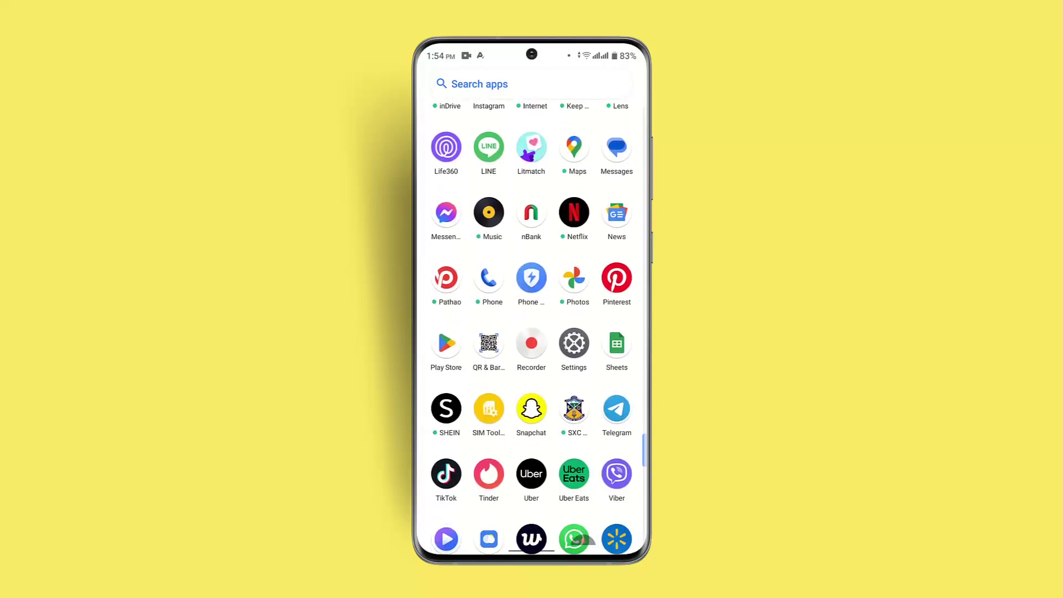
{"action": "left_click", "coordinate": [447, 210]}
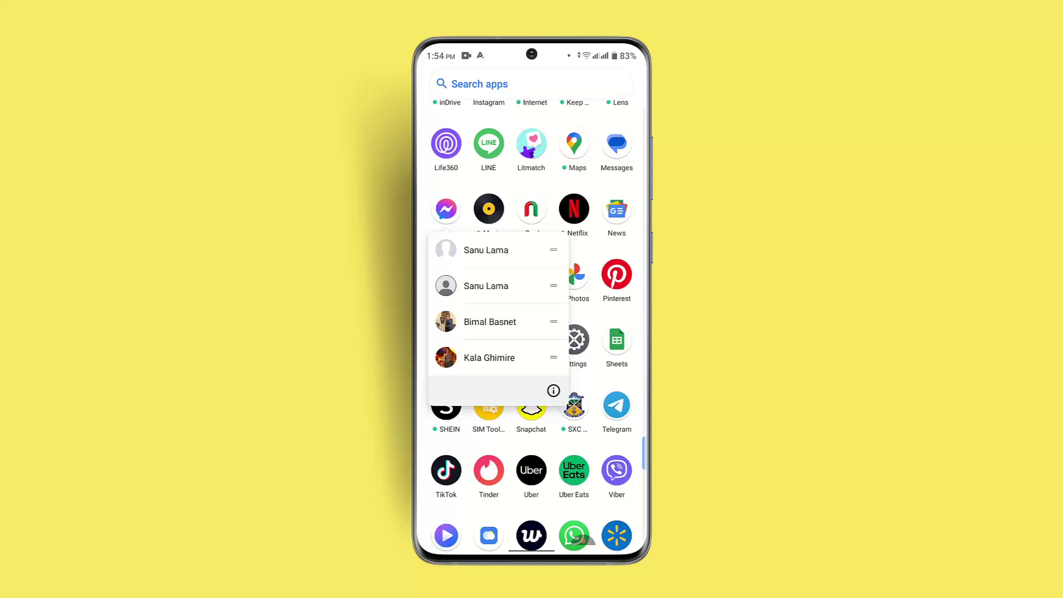
{"action": "left_click", "coordinate": [554, 390]}
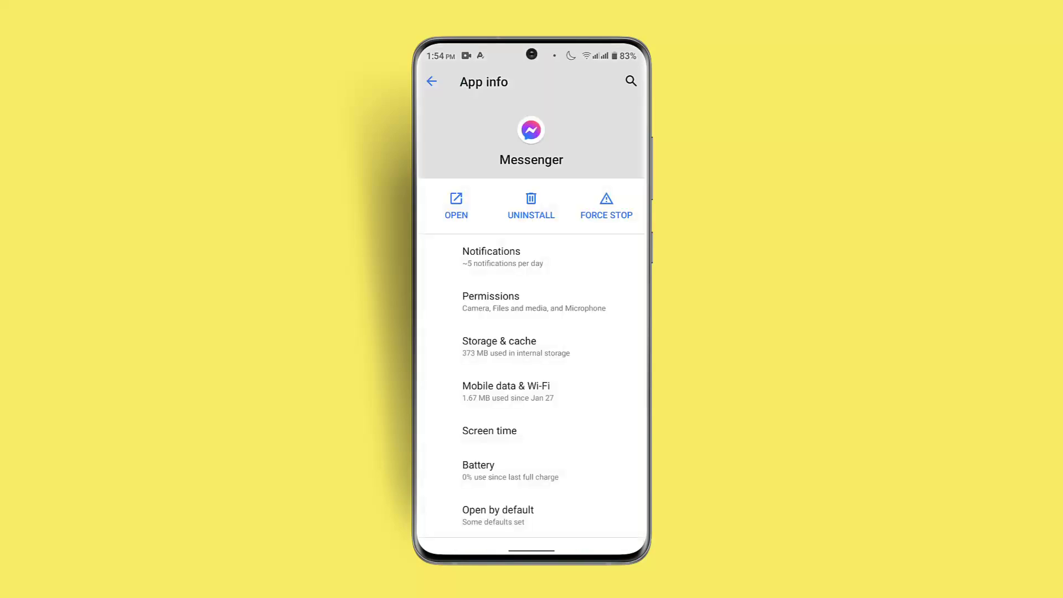
Enter Storage & cache and clear Messenger's cache, leaving it at 0 B
{"action": "left_click", "coordinate": [498, 347]}
{"action": "left_click", "coordinate": [587, 219]}
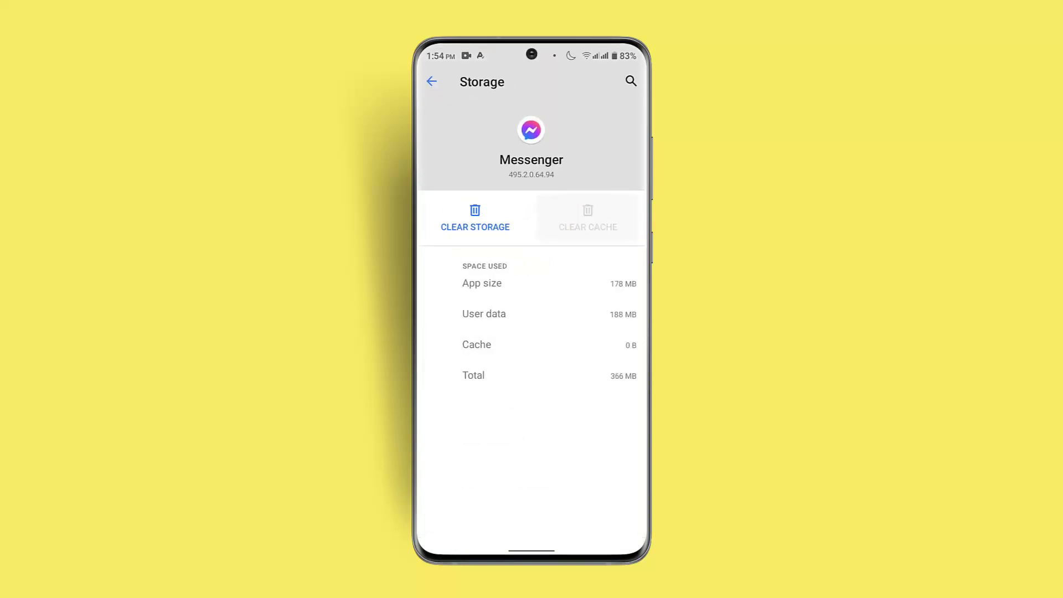